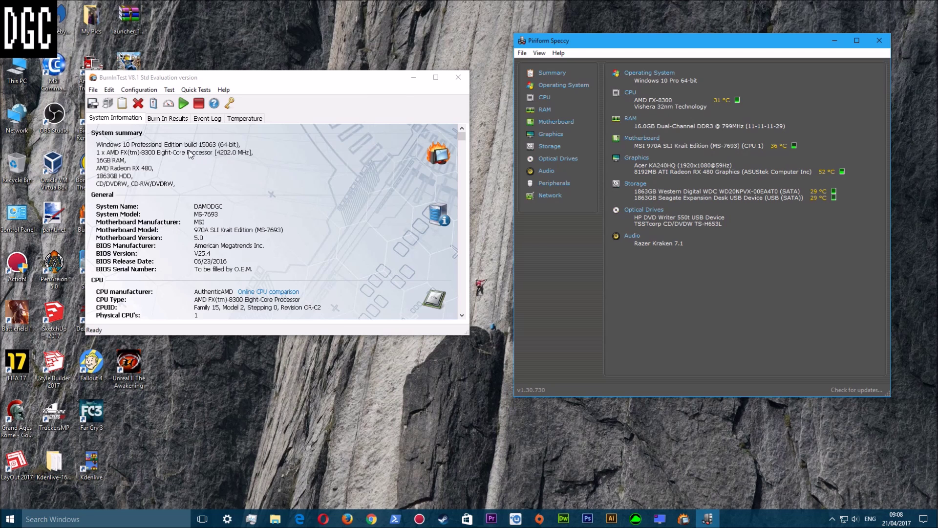
# Maximize BurnInTest so the System Information report (AMD FX-8300, 16GB RAM, RX 480) fills the screen.
pyautogui.click(435, 78)
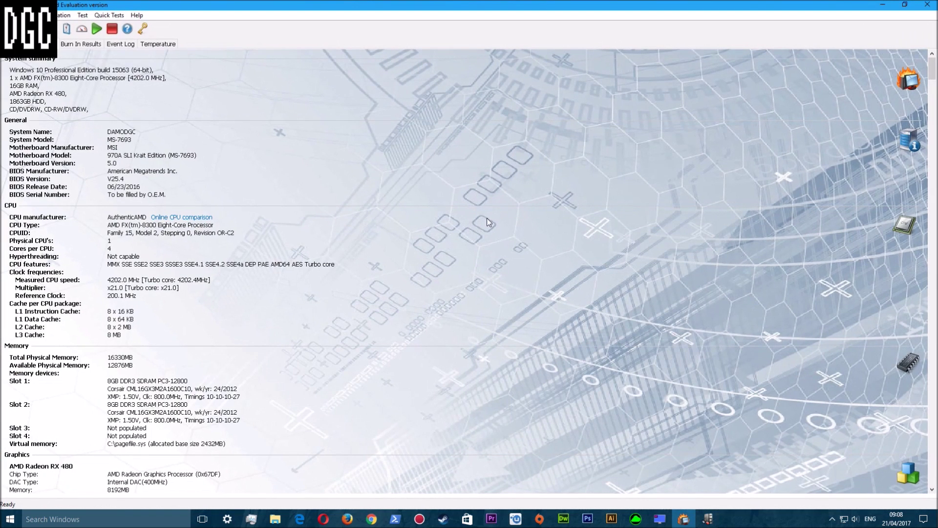
# Bring Speccy to the front, showing 31 °C CPU and 53 °C GPU temperatures.
pyautogui.click(713, 517)
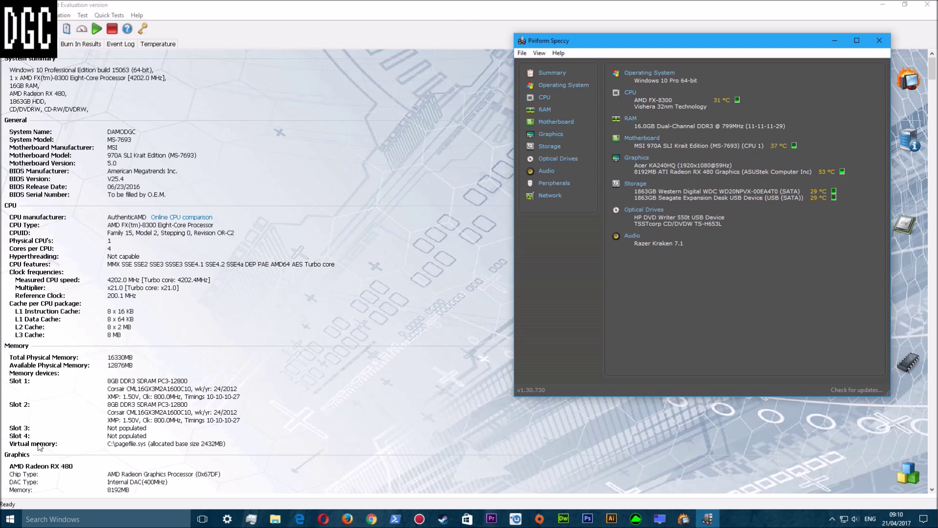
pyautogui.scroll(-2, 40, 447)
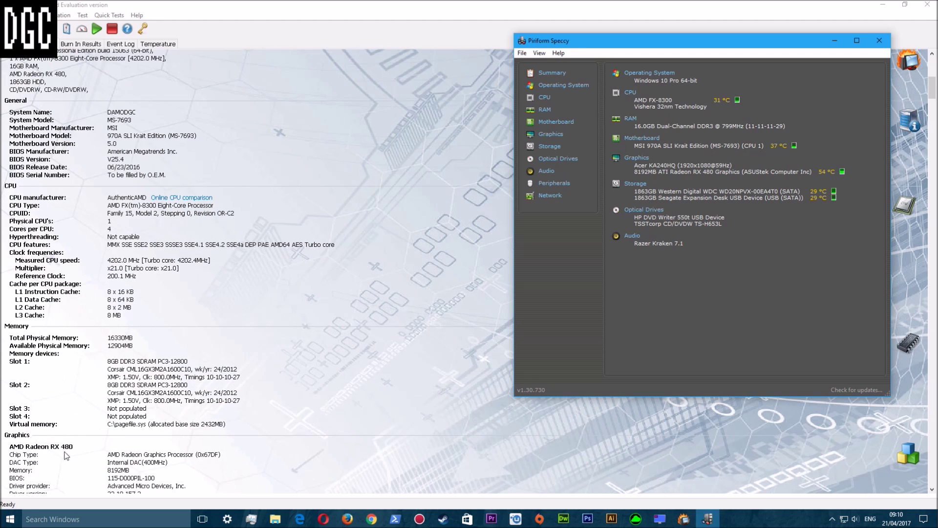
pyautogui.scroll(-4, 66, 456)
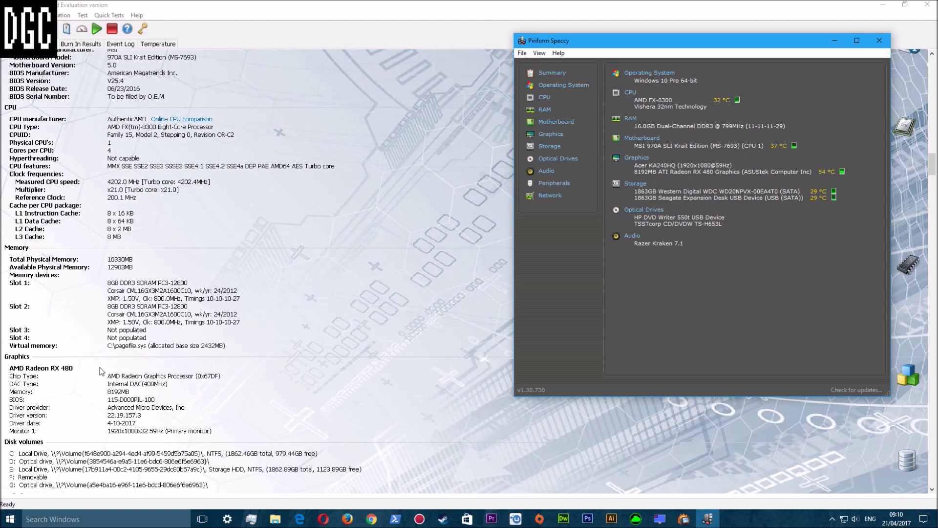
pyautogui.scroll(-4, 44, 455)
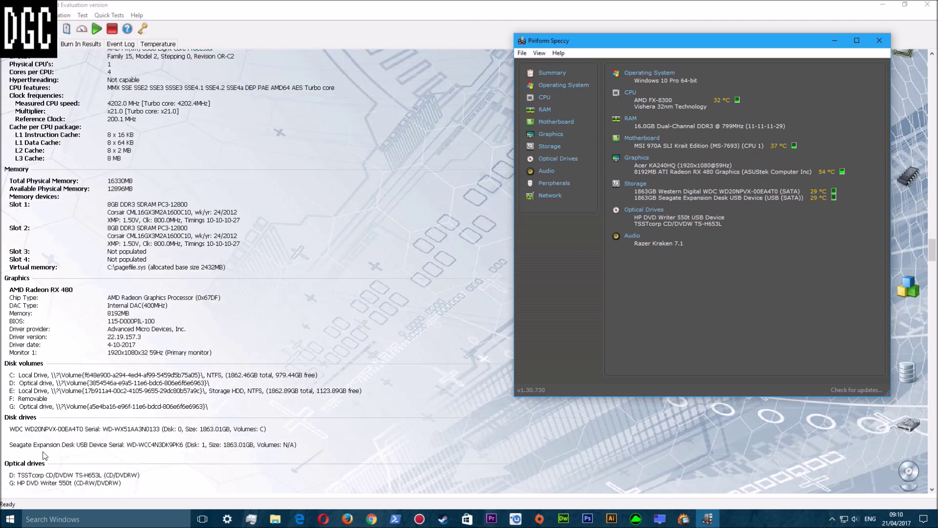
pyautogui.scroll(-2, 44, 456)
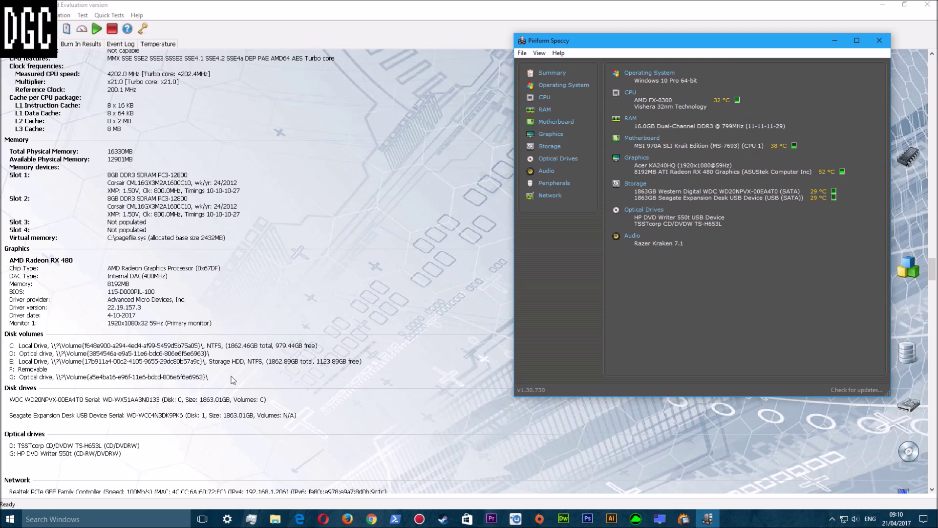
pyautogui.scroll(-2, 212, 431)
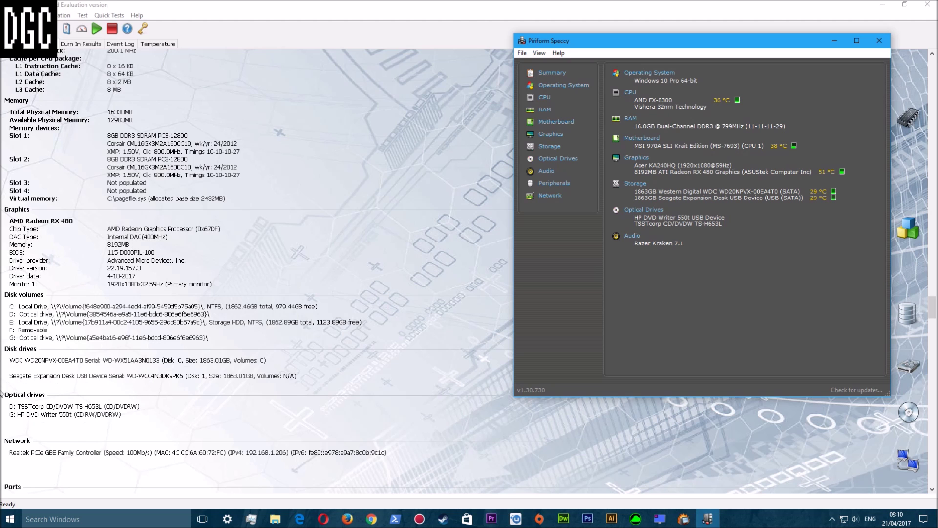
pyautogui.scroll(-3, 84, 436)
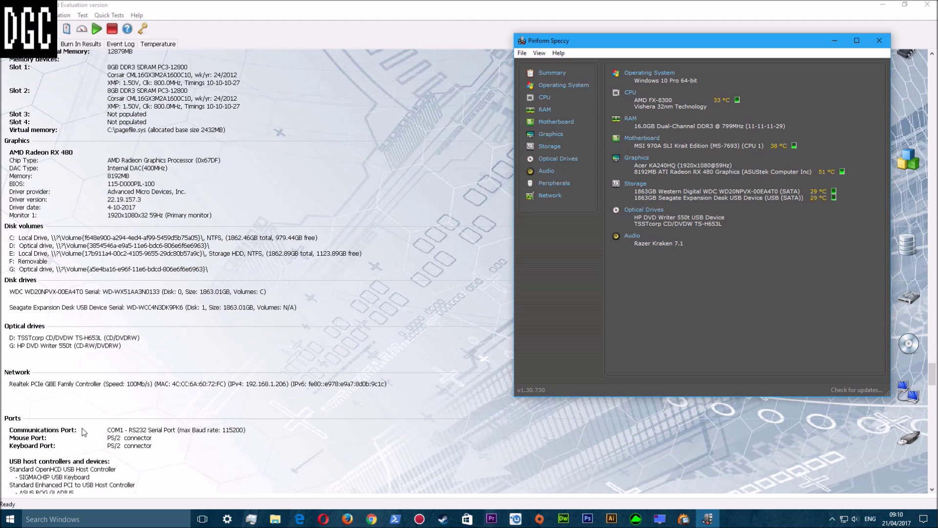
pyautogui.scroll(-4, 79, 439)
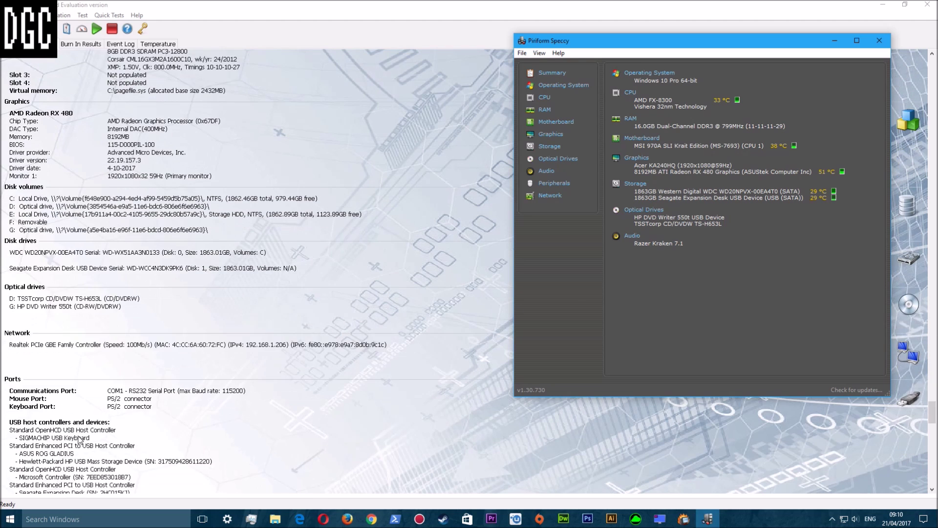
pyautogui.scroll(7, 79, 440)
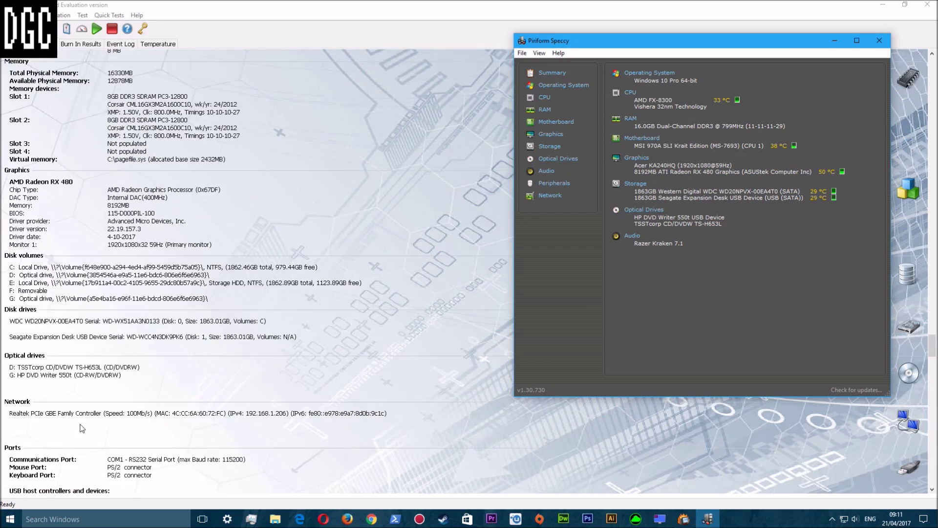
pyautogui.scroll(8, 81, 424)
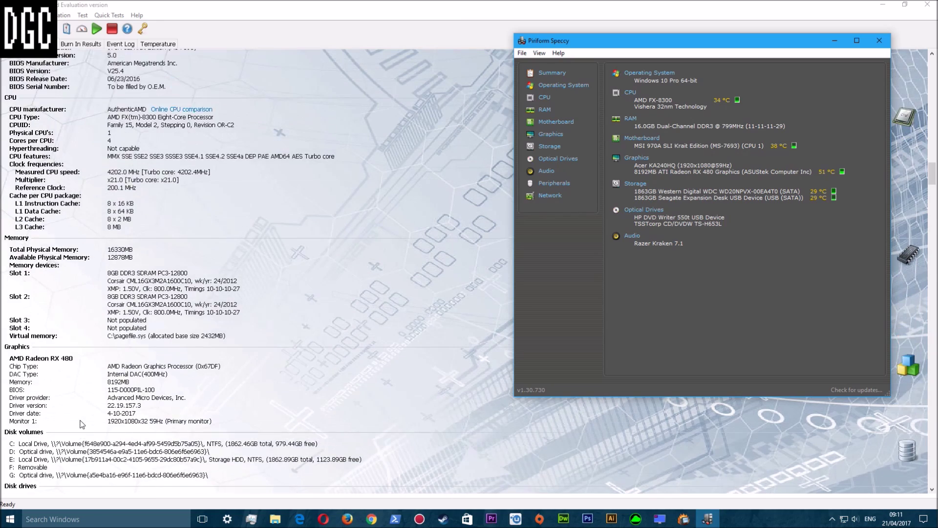
pyautogui.scroll(3, 81, 424)
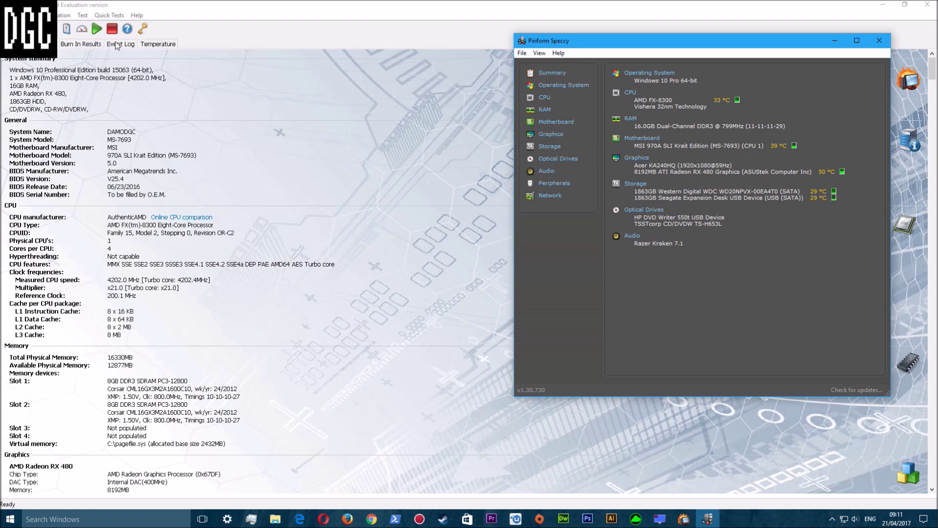
# Review the Burn In Results, Event Log and Temperature tabs, then bring Speccy back forward.
pyautogui.click(77, 44)
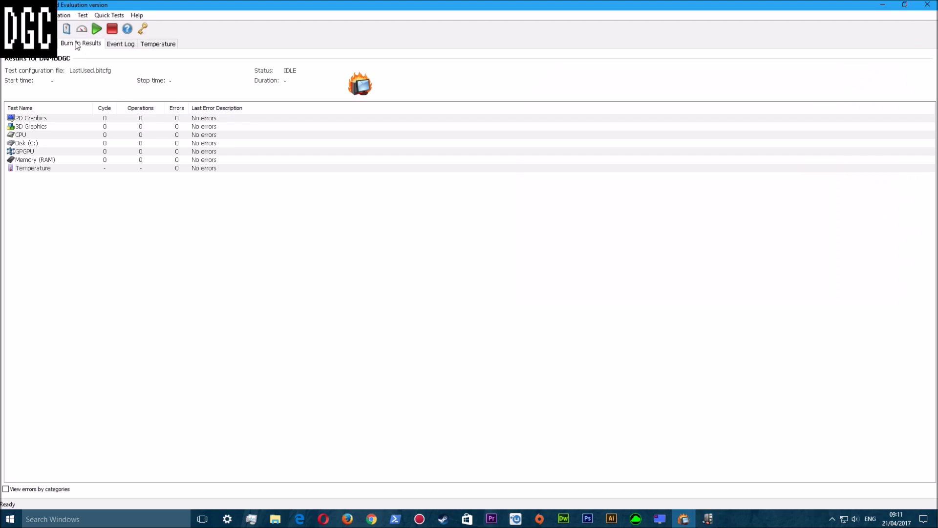
pyautogui.click(117, 45)
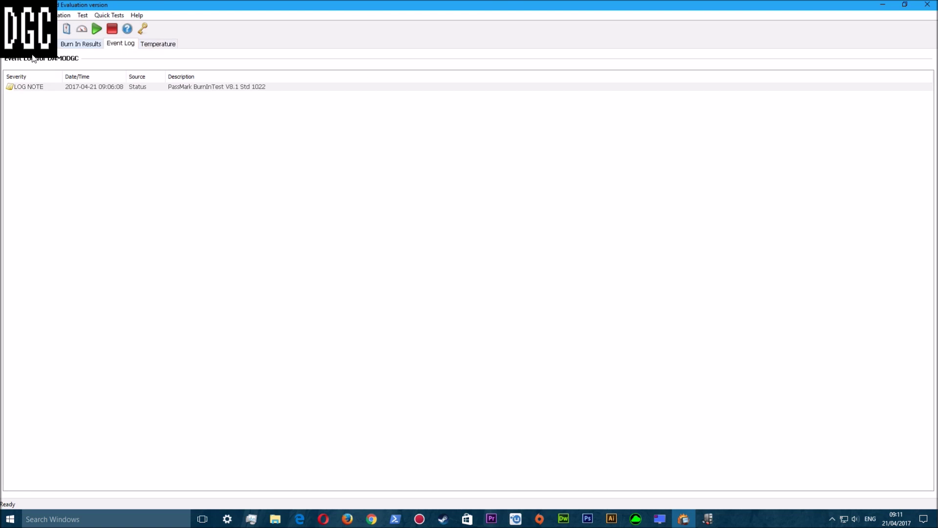
pyautogui.click(145, 44)
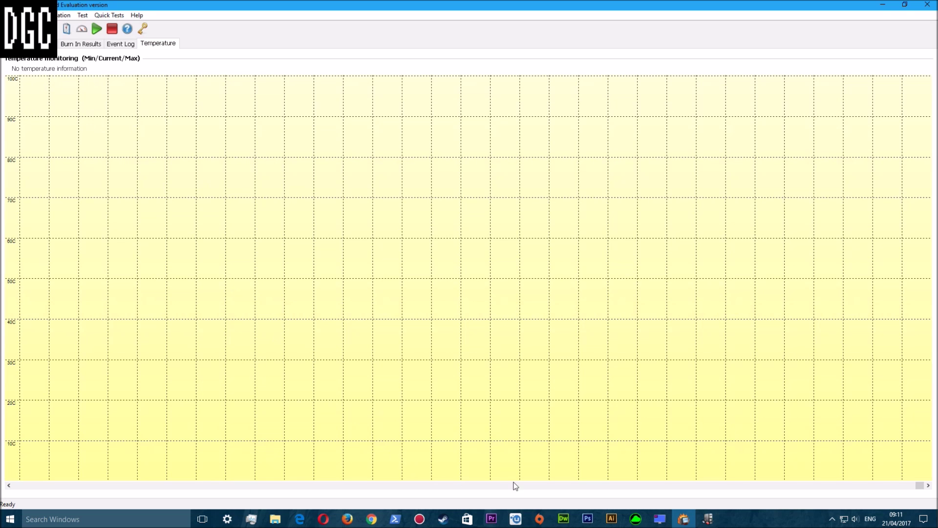
pyautogui.click(683, 518)
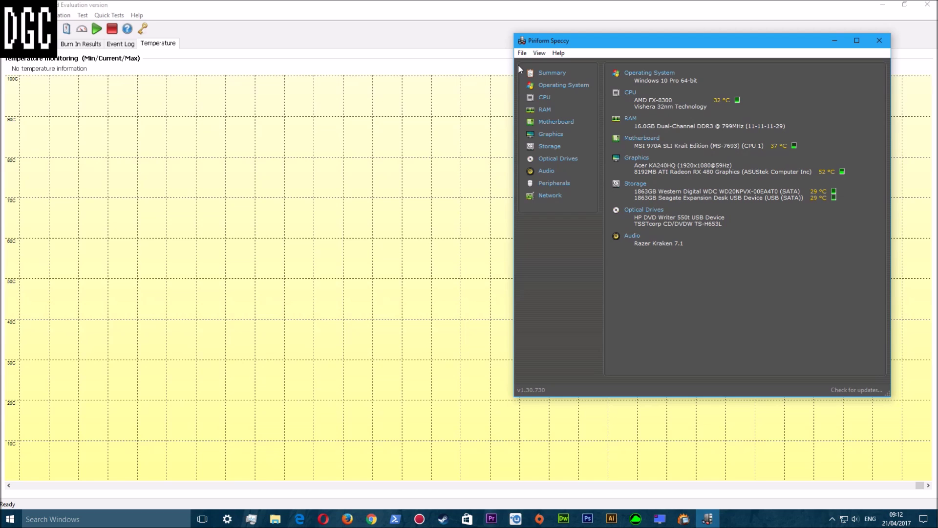
# Bring BurnInTest to the front and browse the Test and Quick Tests menus.
pyautogui.click(83, 15)
pyautogui.click(83, 16)
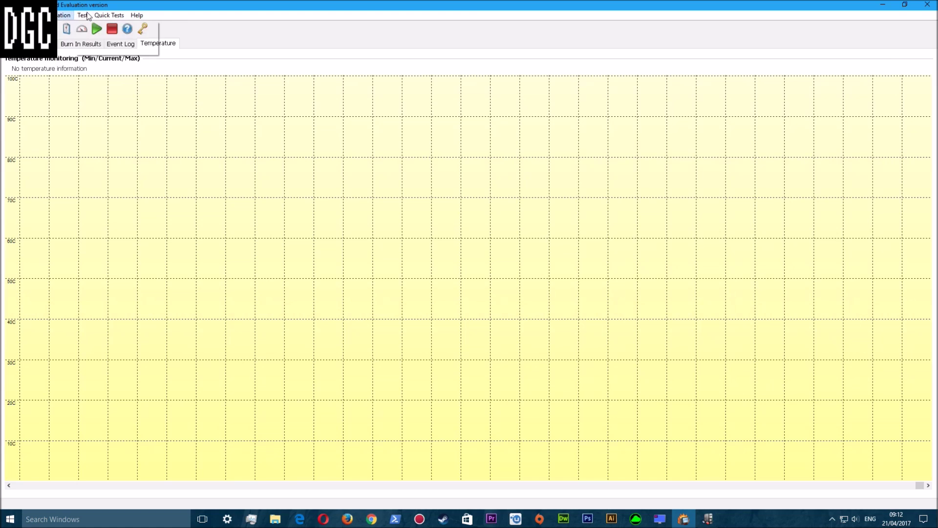
pyautogui.click(82, 16)
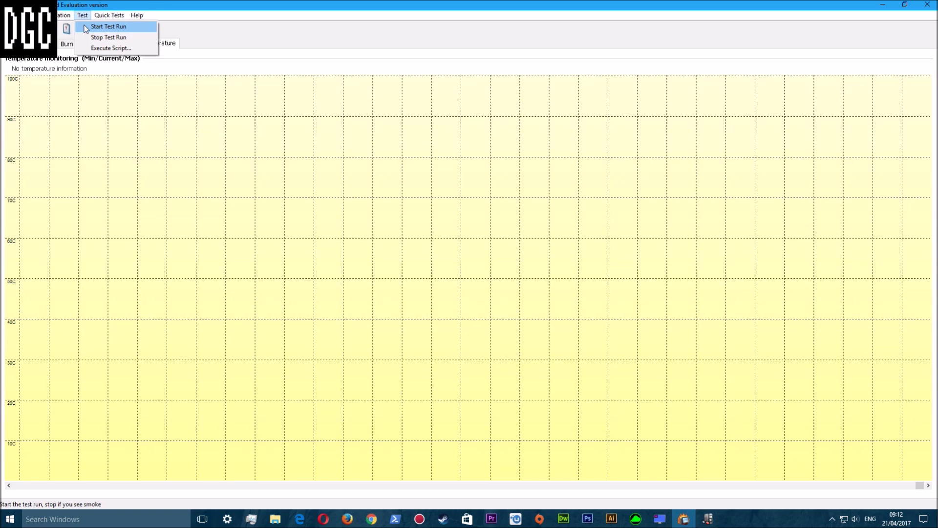
pyautogui.moveTo(63, 15)
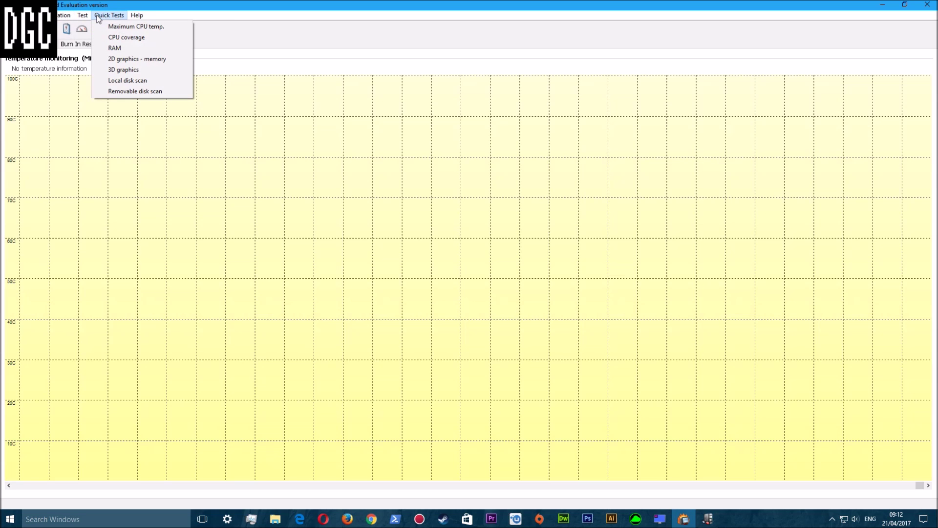
pyautogui.click(136, 15)
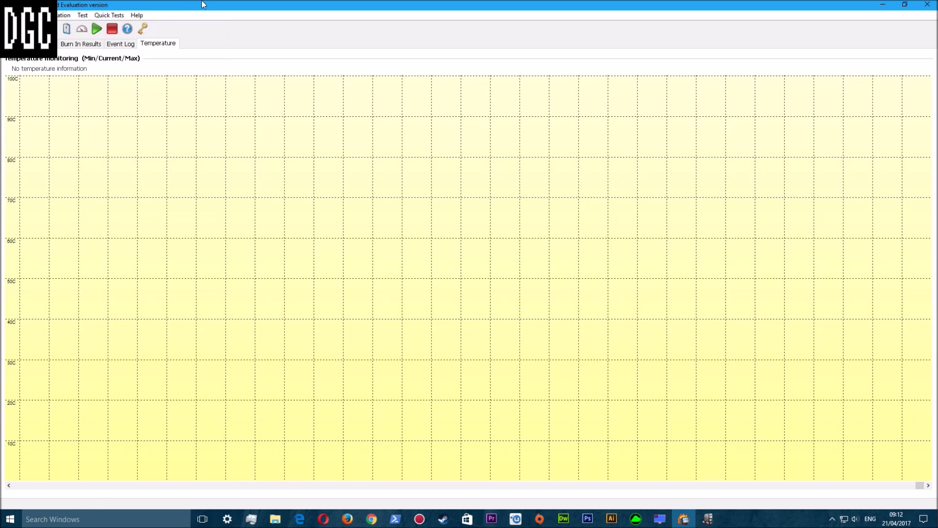
# Close Test Preferences without changes and open Test selection and duty cycles.
pyautogui.click(67, 30)
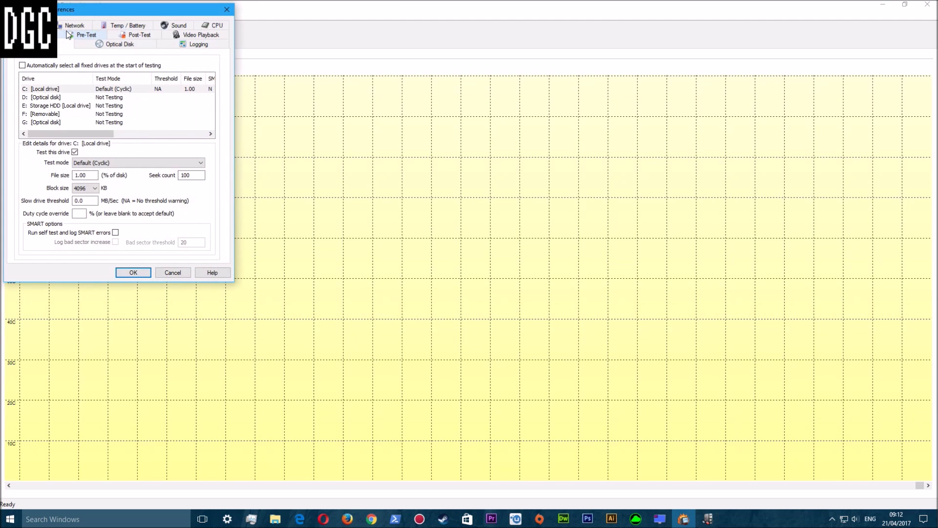
pyautogui.click(226, 9)
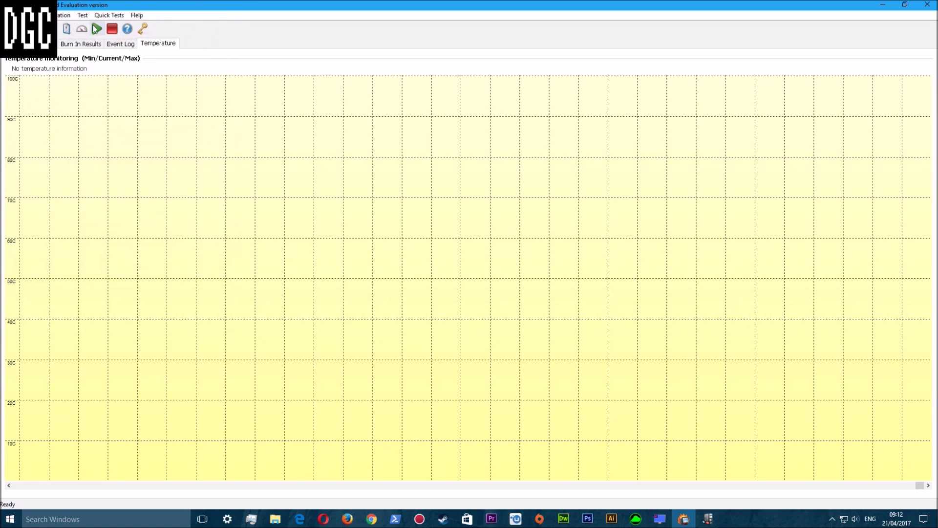
pyautogui.click(81, 29)
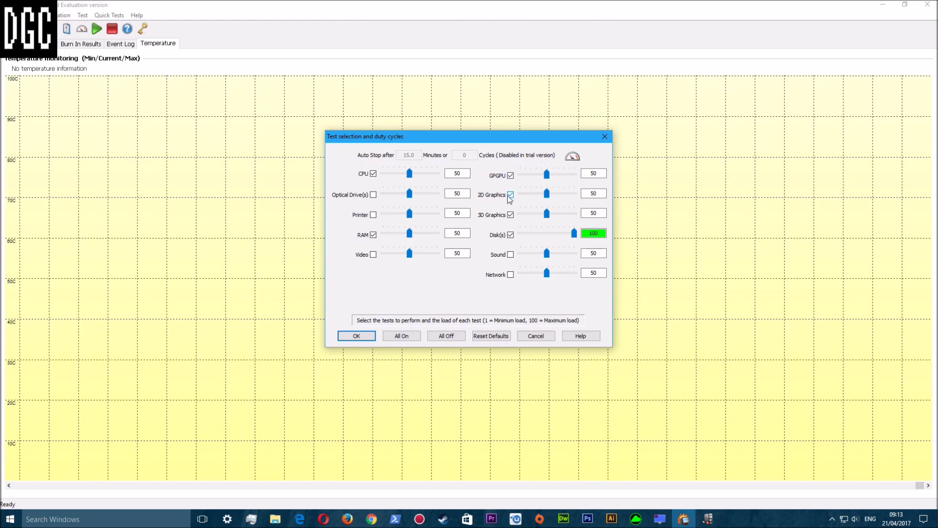
pyautogui.click(510, 195)
pyautogui.click(511, 195)
pyautogui.click(356, 335)
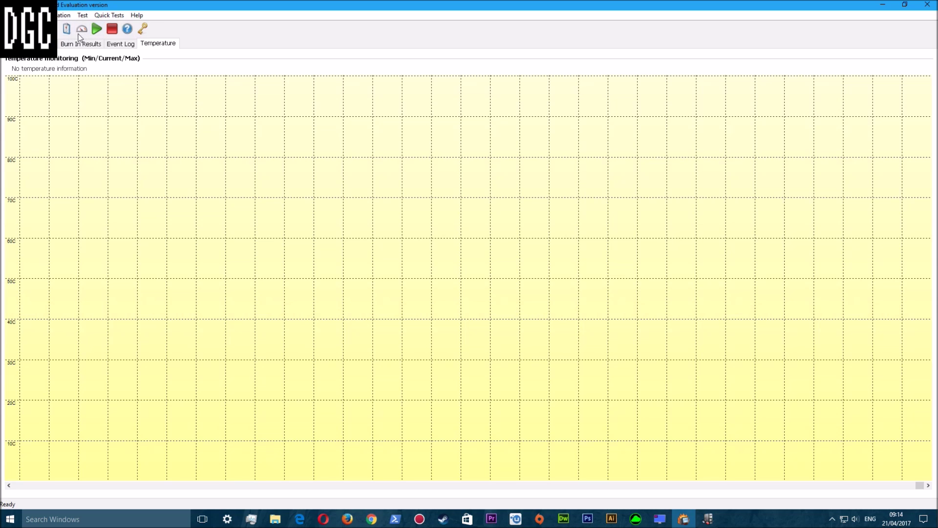
# Start the burn-in run, move the Stop BIT popup aside, and restore down the main window.
pyautogui.click(98, 28)
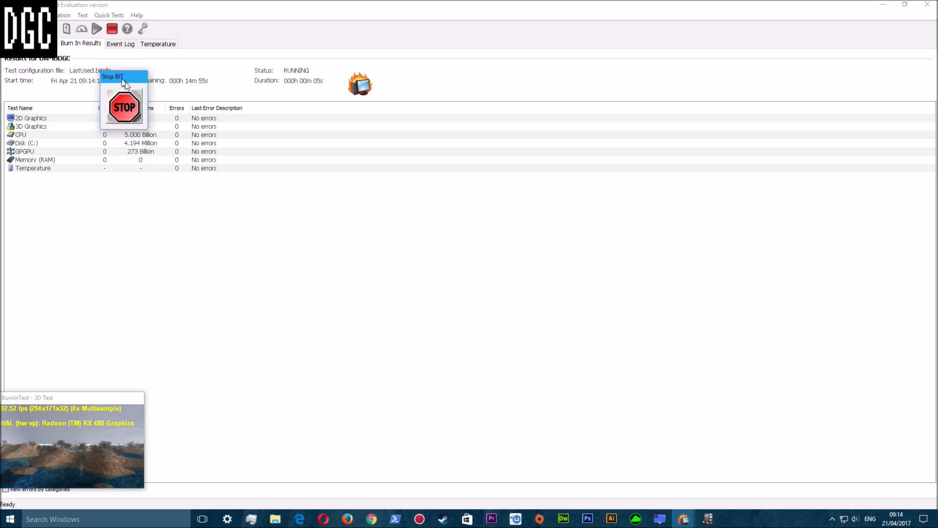
pyautogui.moveTo(122, 80); pyautogui.dragTo(250, 161)
pyautogui.click(593, 452)
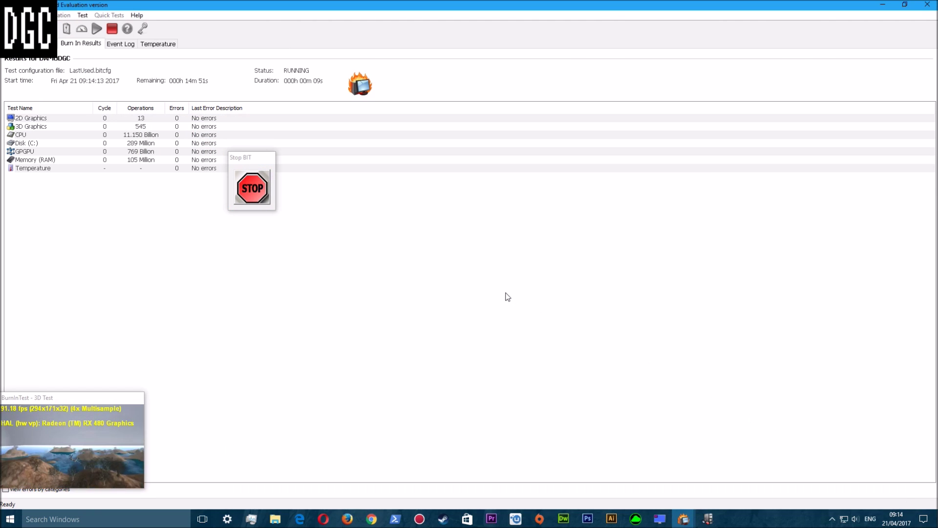
pyautogui.click(904, 4)
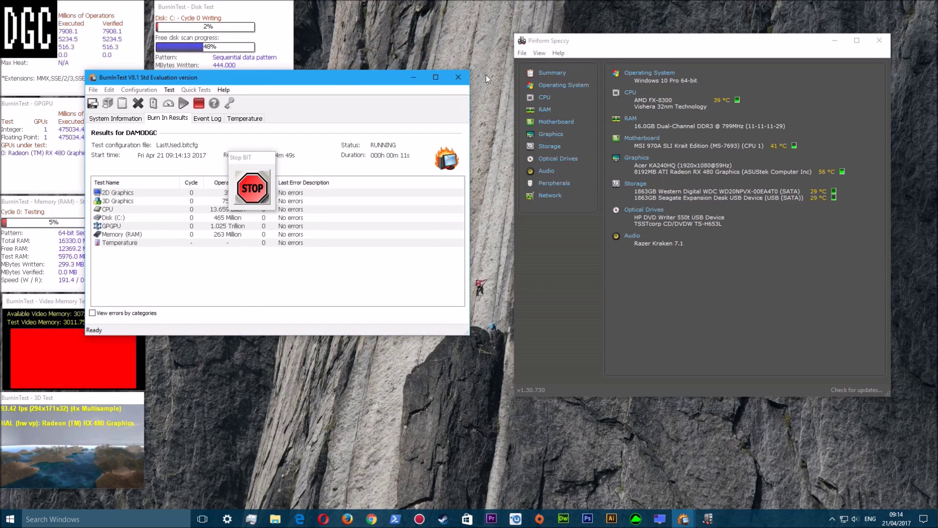
# Reposition the main window, Stop BIT popup and Speccy so every test window is visible.
pyautogui.moveTo(342, 78); pyautogui.dragTo(426, 116)
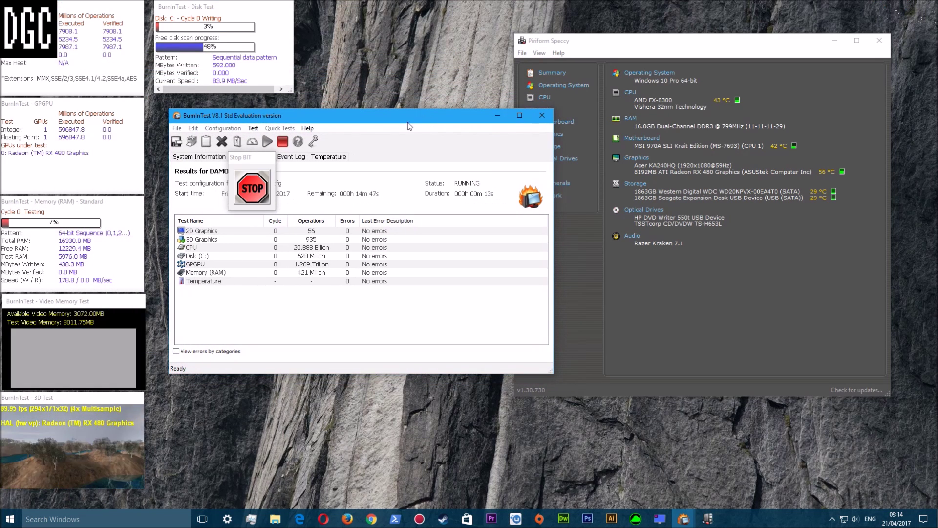
pyautogui.moveTo(249, 159); pyautogui.dragTo(355, 24)
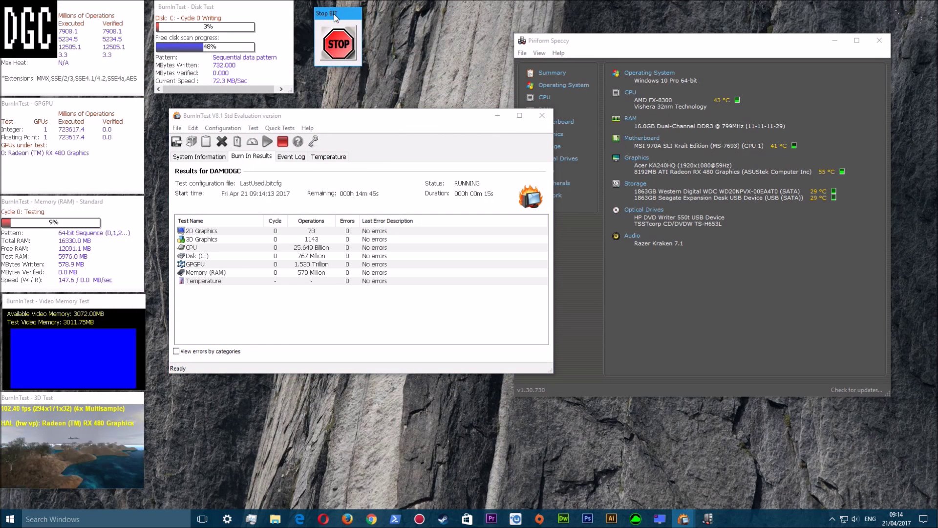
pyautogui.moveTo(334, 119); pyautogui.dragTo(315, 110)
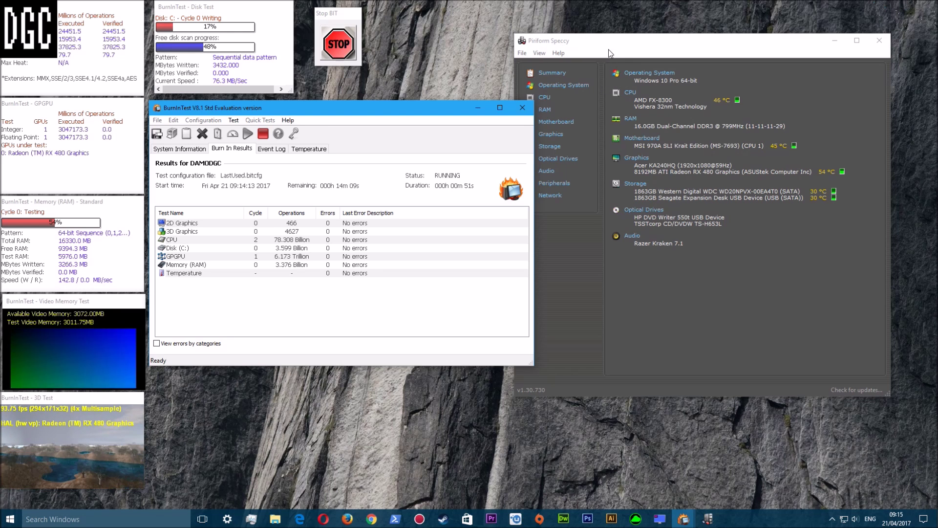
pyautogui.moveTo(586, 39); pyautogui.dragTo(616, 48)
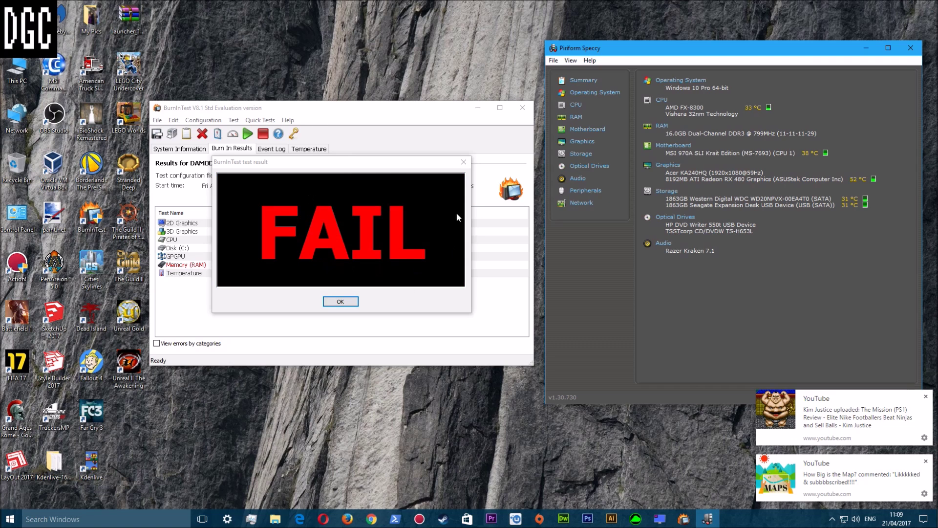
# Move the FAIL test-result dialog up and left to uncover the Memory (RAM) error results.
pyautogui.moveTo(364, 167); pyautogui.dragTo(610, 204)
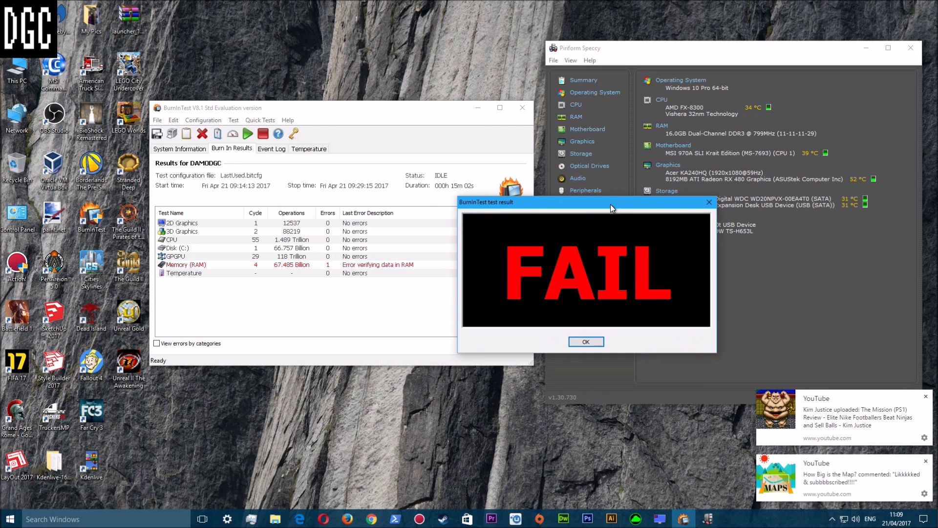
pyautogui.moveTo(611, 205); pyautogui.dragTo(603, 198)
pyautogui.click(578, 333)
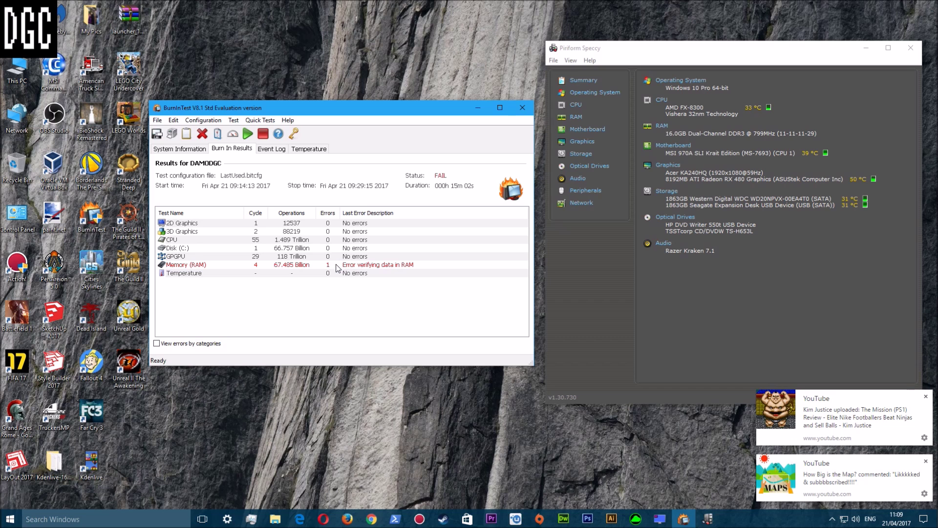
# Select the Memory (RAM) result row that shows the verify error.
pyautogui.click(336, 267)
# Open the RAM error's help page in Chrome, scroll to 'Error verifying data in RAM', then return to BurnInTest.
pyautogui.doubleClick(336, 267)
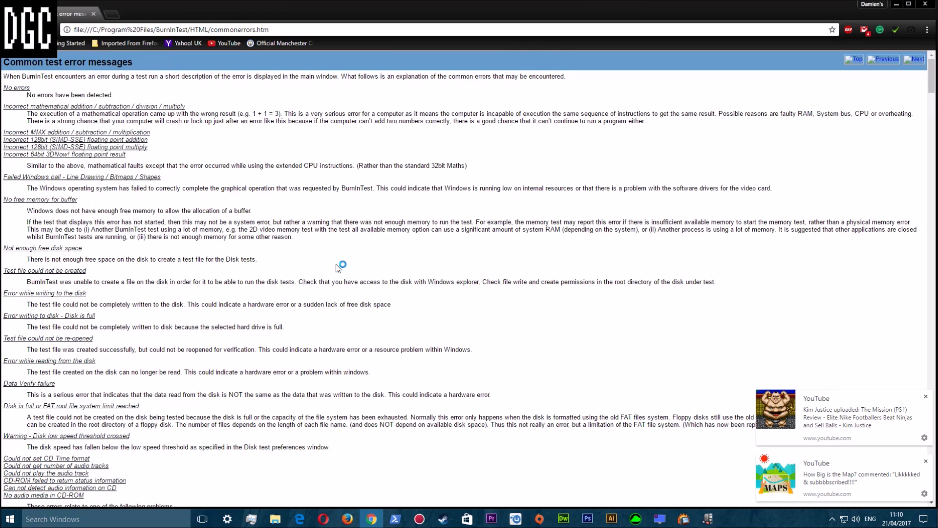
pyautogui.scroll(-1, 331, 215)
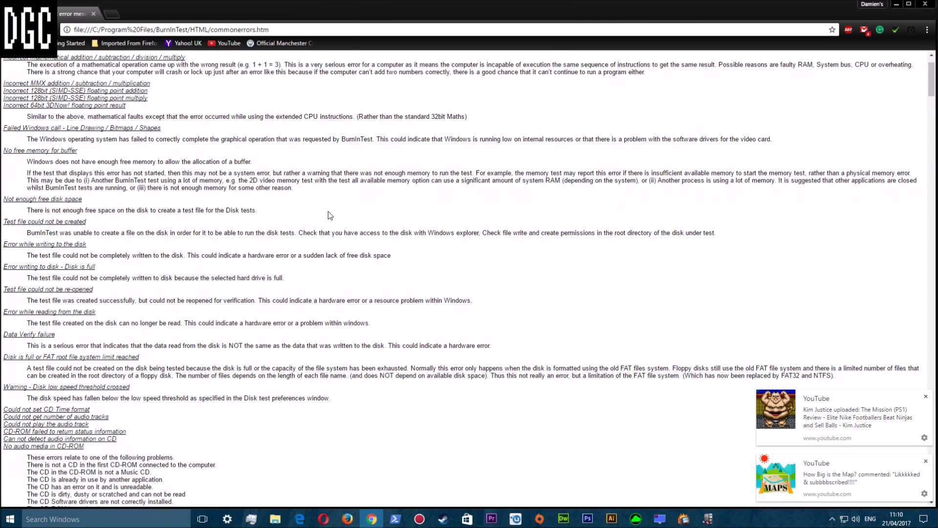
pyautogui.scroll(-6, 330, 215)
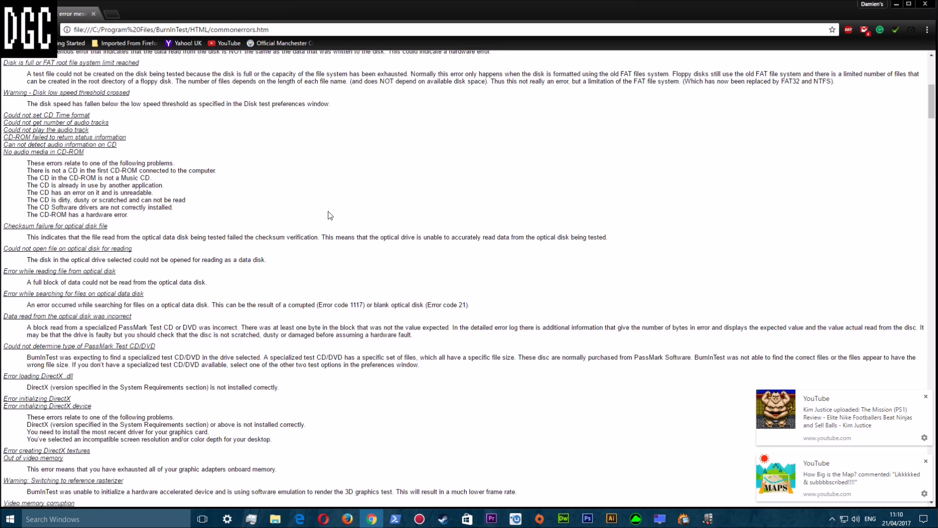
pyautogui.scroll(-1, 330, 215)
pyautogui.scroll(-2, 330, 215)
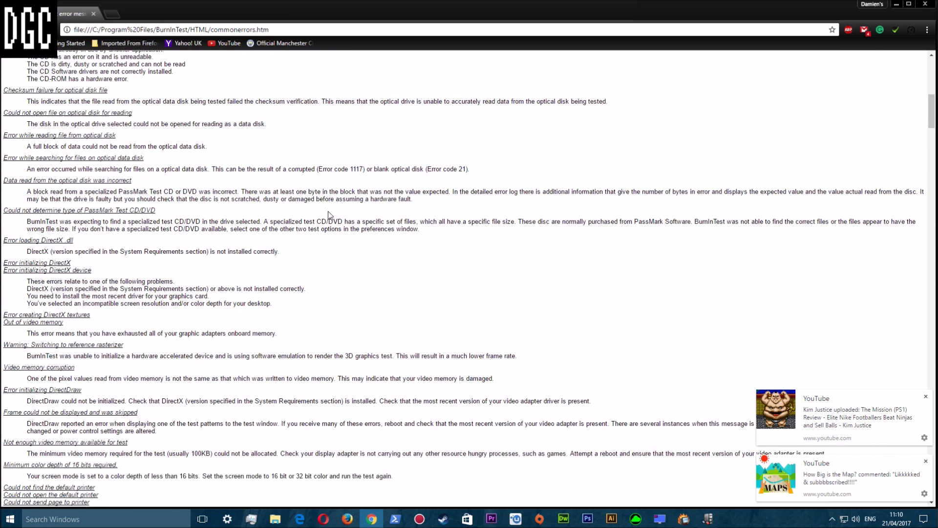
pyautogui.scroll(-2, 325, 215)
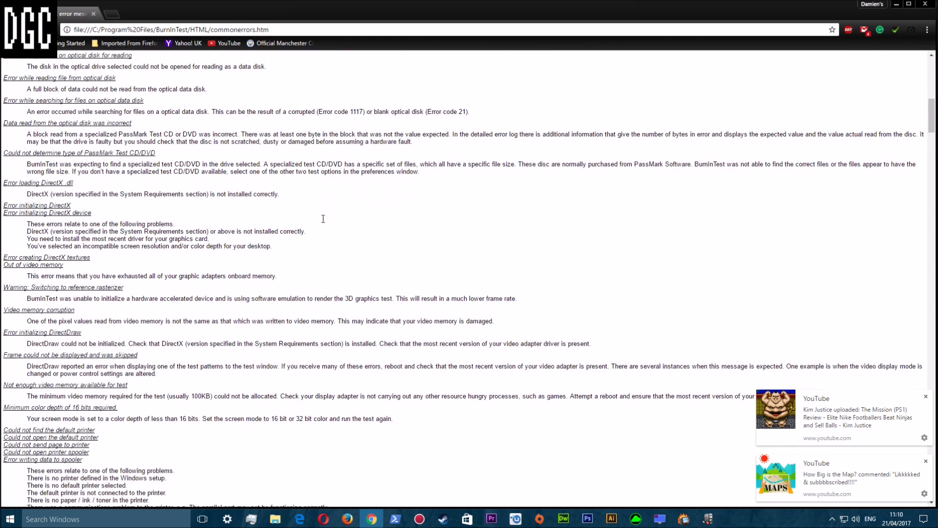
pyautogui.scroll(-3, 322, 219)
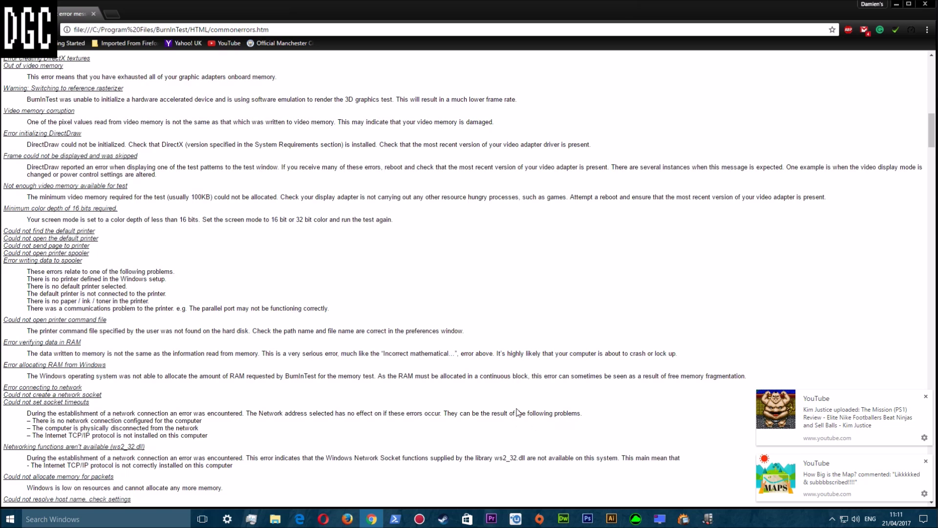
pyautogui.click(685, 518)
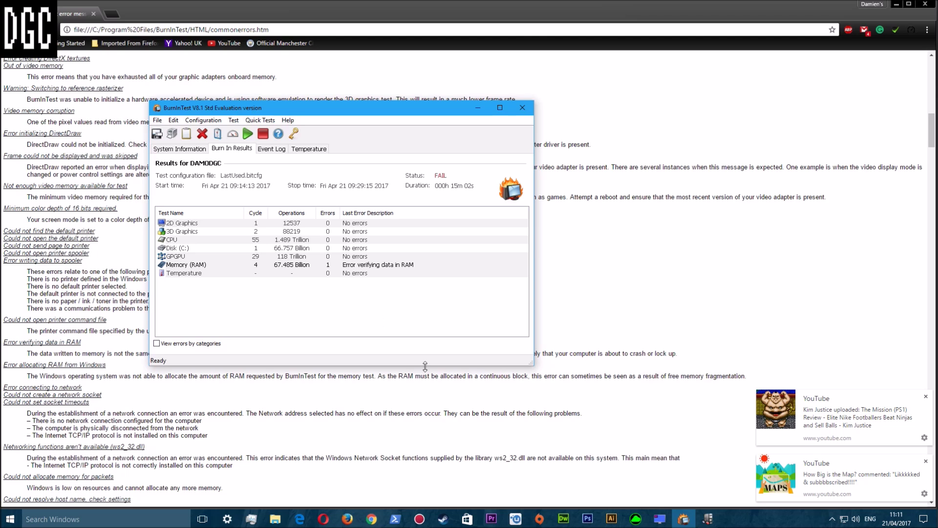
# Bring Speccy forward, view the Temperature graph, then show the System Information summary.
pyautogui.click(707, 518)
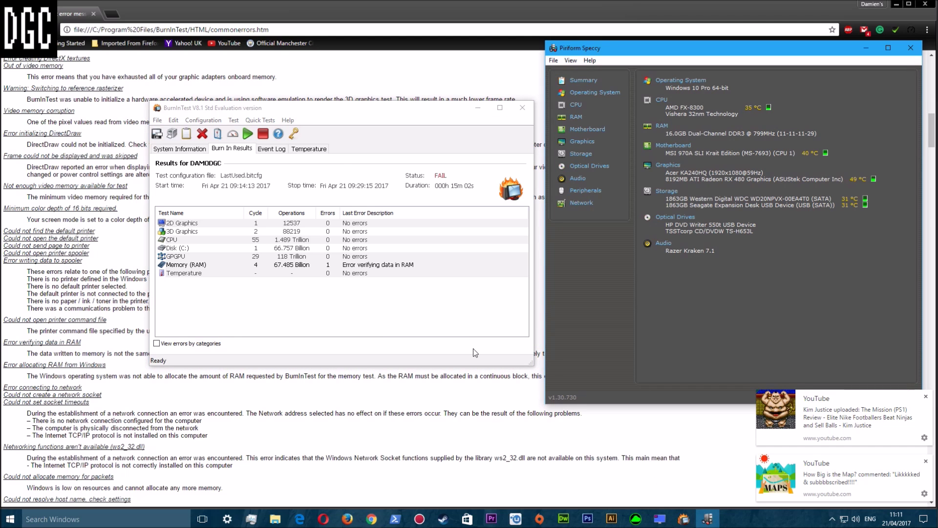
pyautogui.click(308, 148)
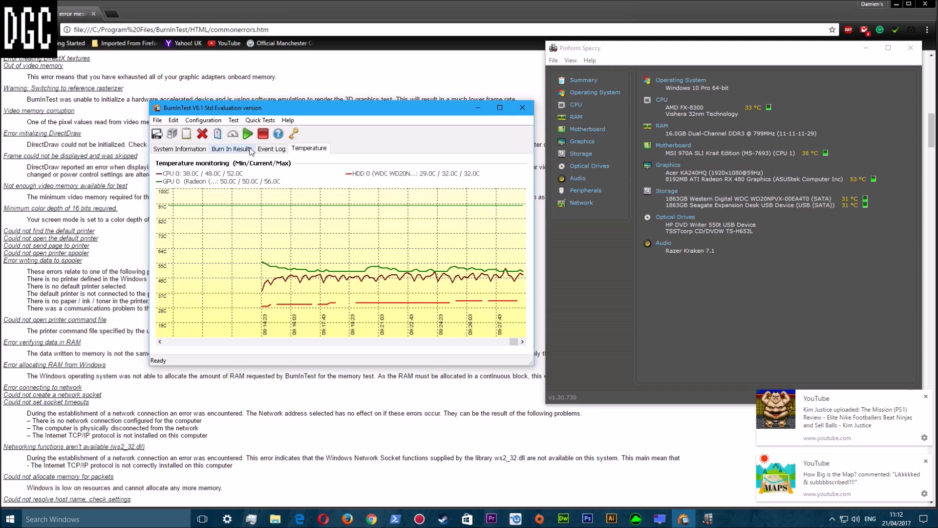
pyautogui.click(163, 150)
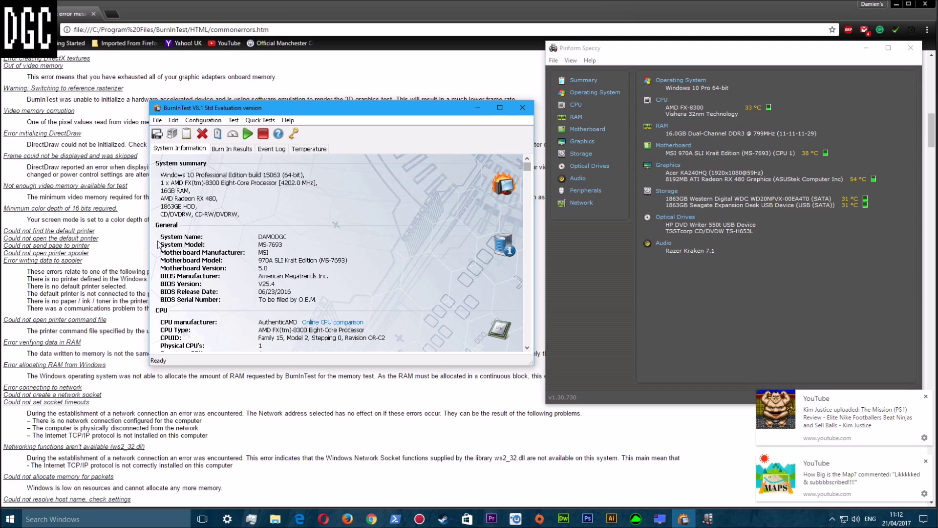
# Bring up the Event Log with 'Error verifying data in RAM' and 'Test run stopped', closing both YouTube popups.
pyautogui.scroll(-1, 217, 276)
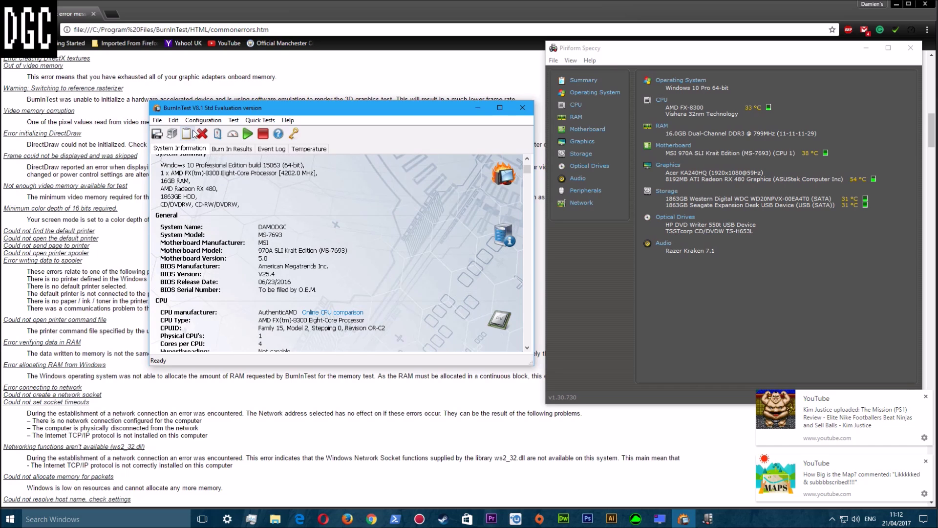
pyautogui.click(226, 149)
pyautogui.click(269, 150)
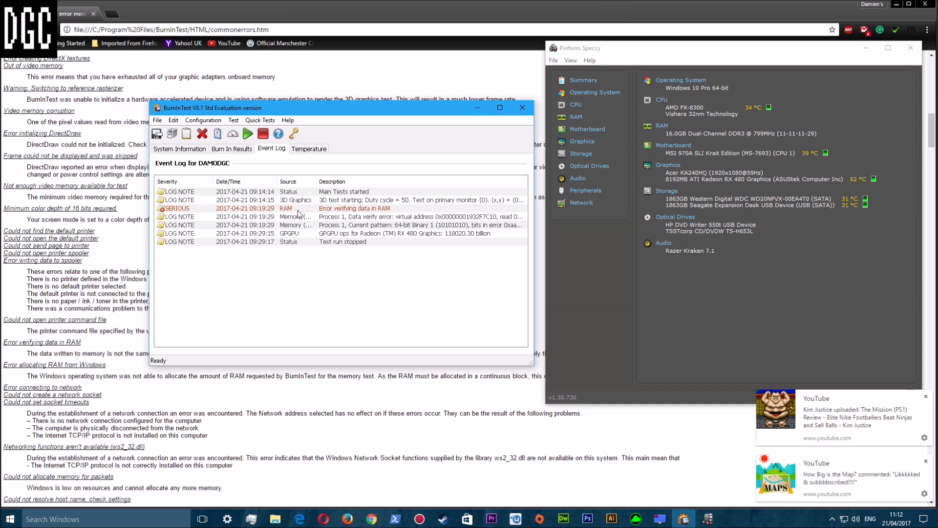
pyautogui.click(925, 397)
pyautogui.click(925, 461)
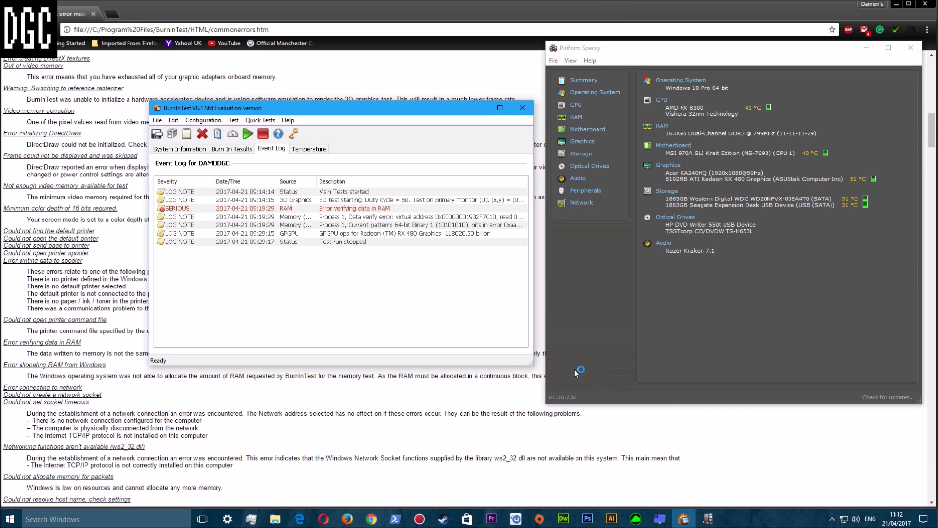